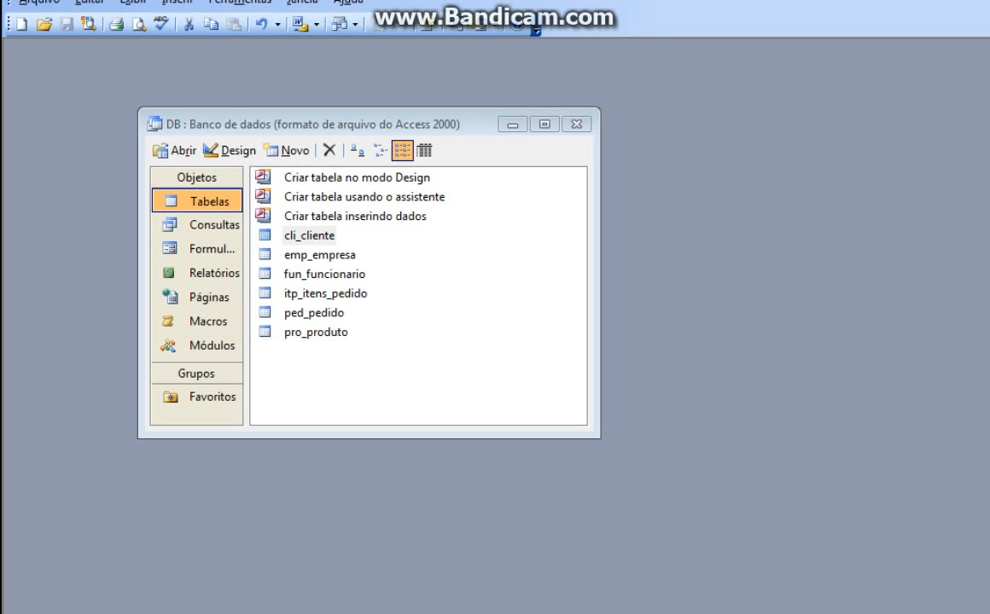
Step: Review the fields of the cli_cliente and emp_empresa tables in datasheet view, closing each one
double_click(309, 235)
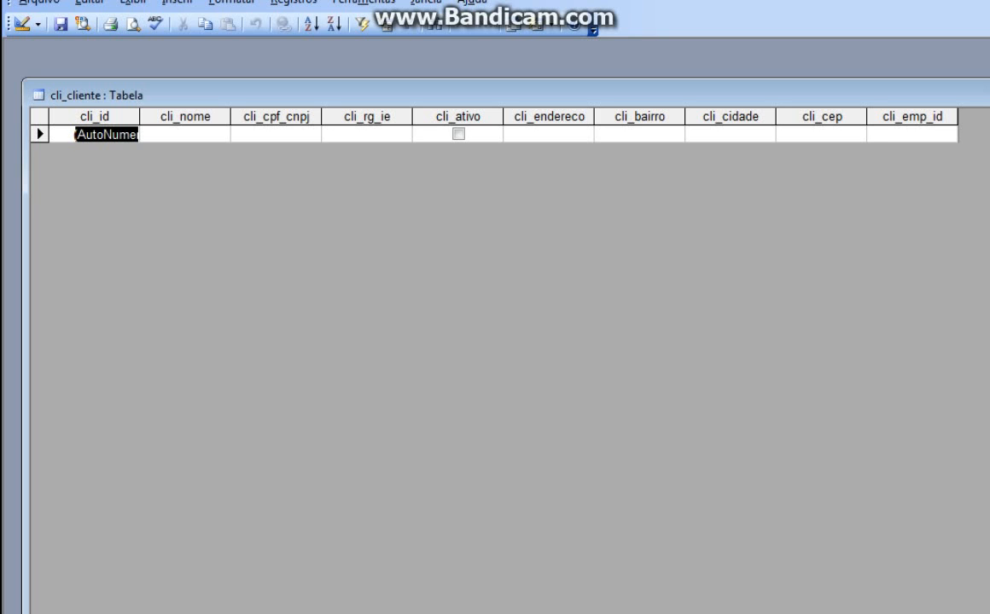
left_click(912, 135)
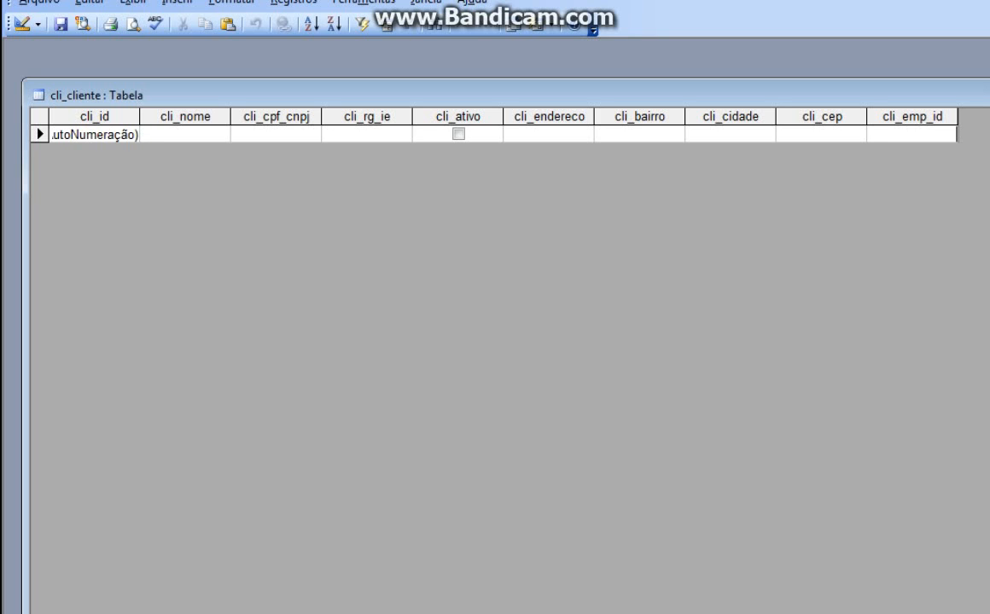
key("ctrl+F4")
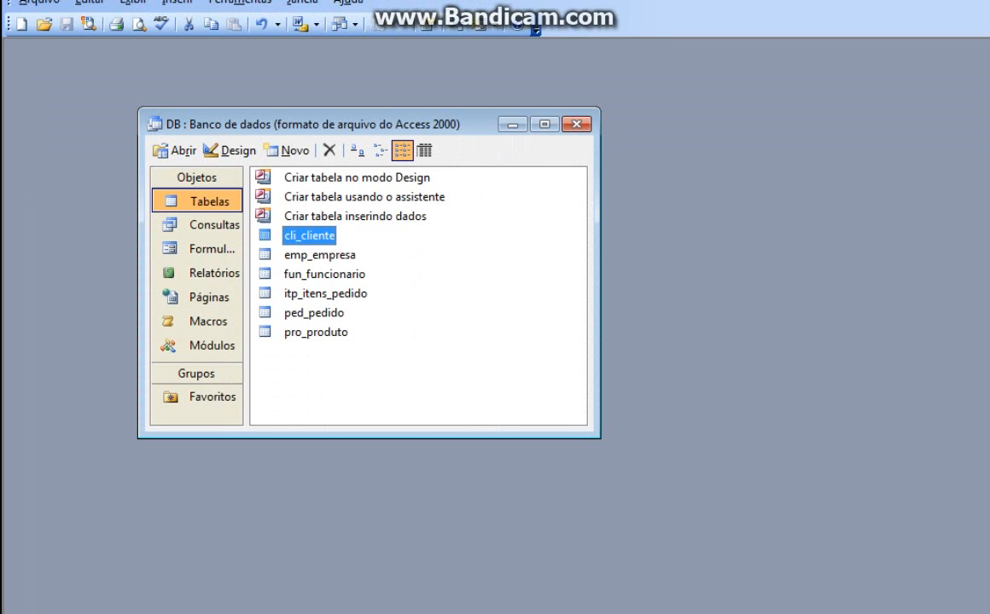
double_click(319, 255)
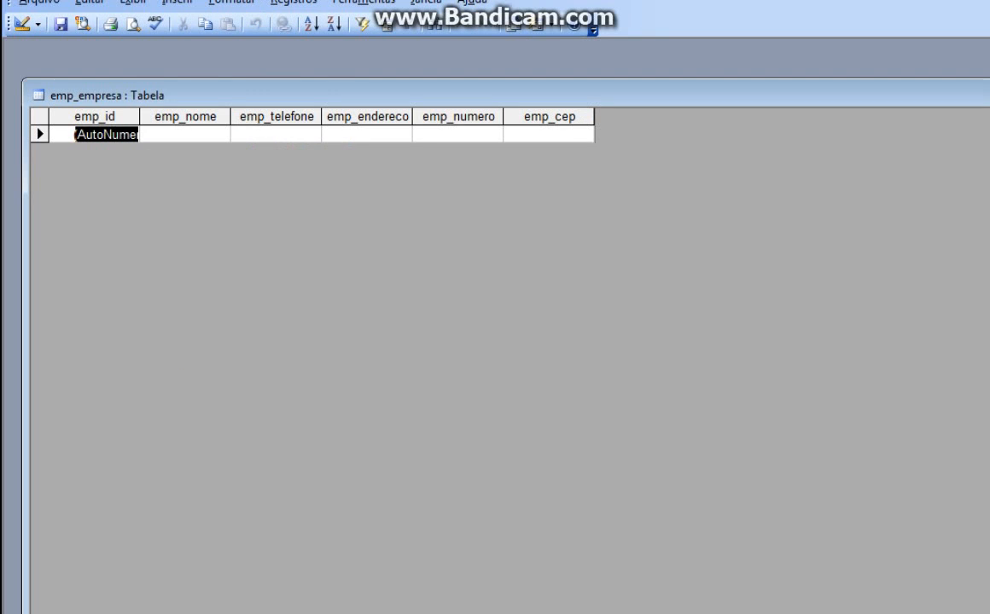
key("ctrl+F4")
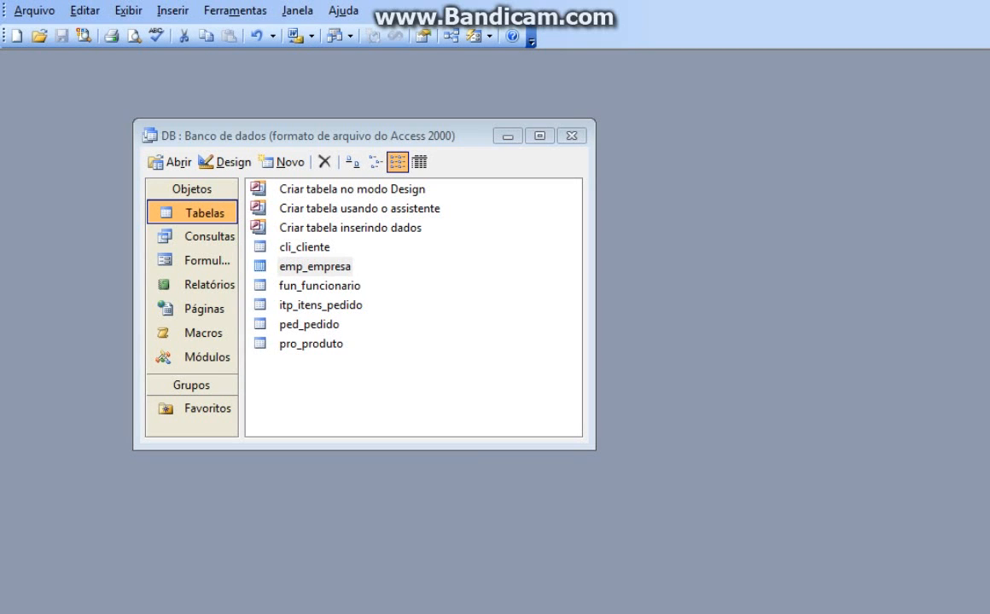
Step: Open the database's relationships diagram and move the table selection dialog clear of its original spot
left_click(452, 35)
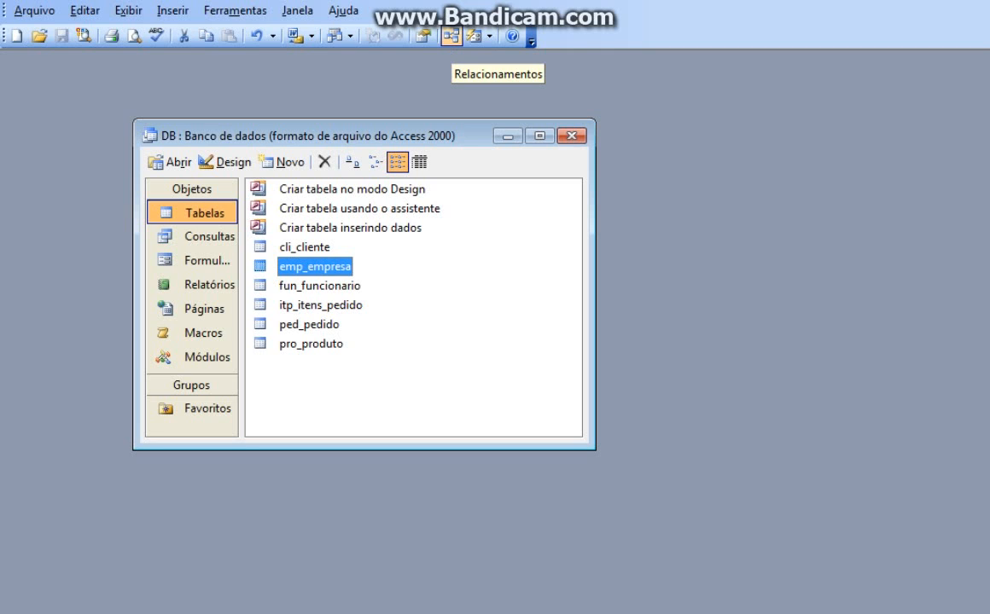
left_click(451, 36)
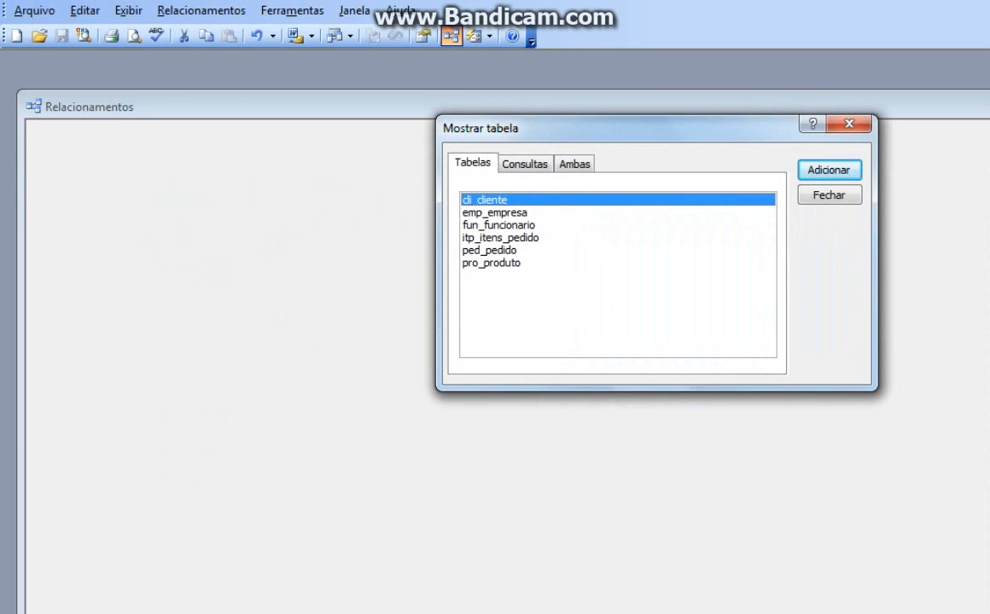
left_click_drag(580, 128, 435, 194)
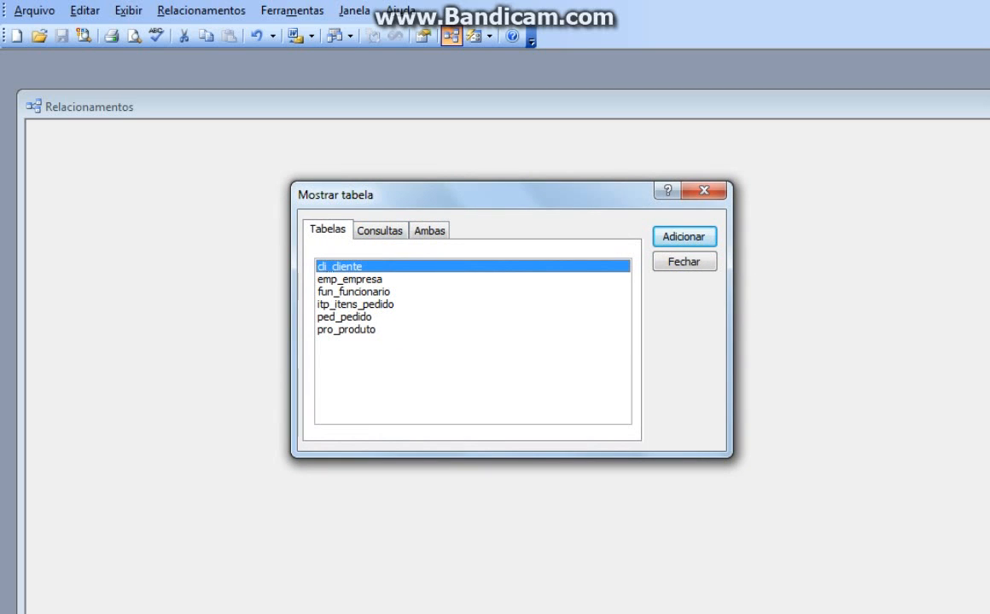
key("shift+Down")
key("shift+Down")
key("shift+Down")
key("shift+Down")
key("shift+Down")
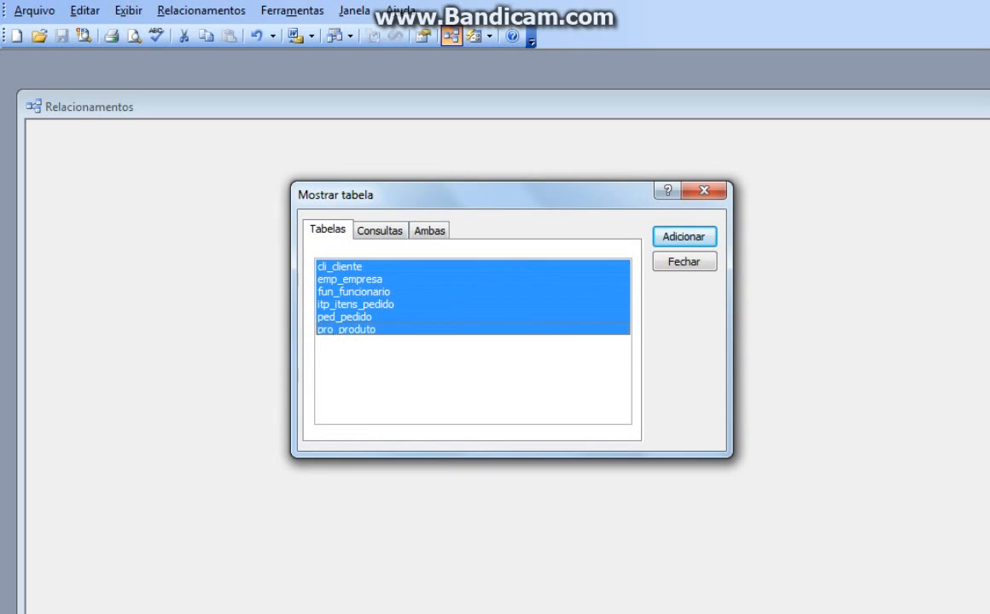
key("Up")
key("Up")
key("Up")
key("Up")
key("Up")
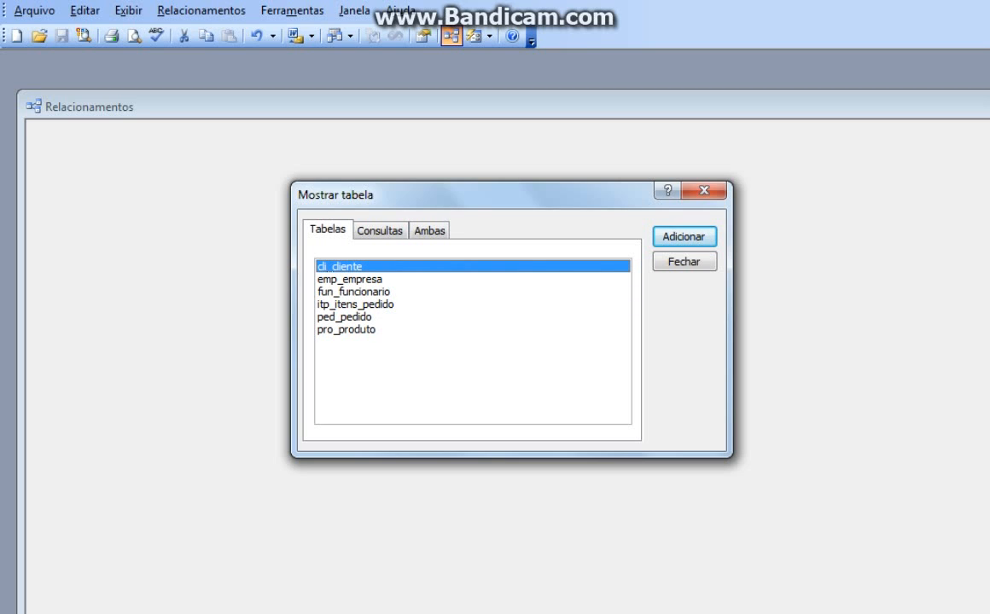
Step: Add all six tables, from cli_cliente to pro_produto, to the relationships diagram and close the table selection dialog
key("shift+Down")
key("shift+Down")
key("shift+Down")
key("shift+Down")
key("shift+Down")
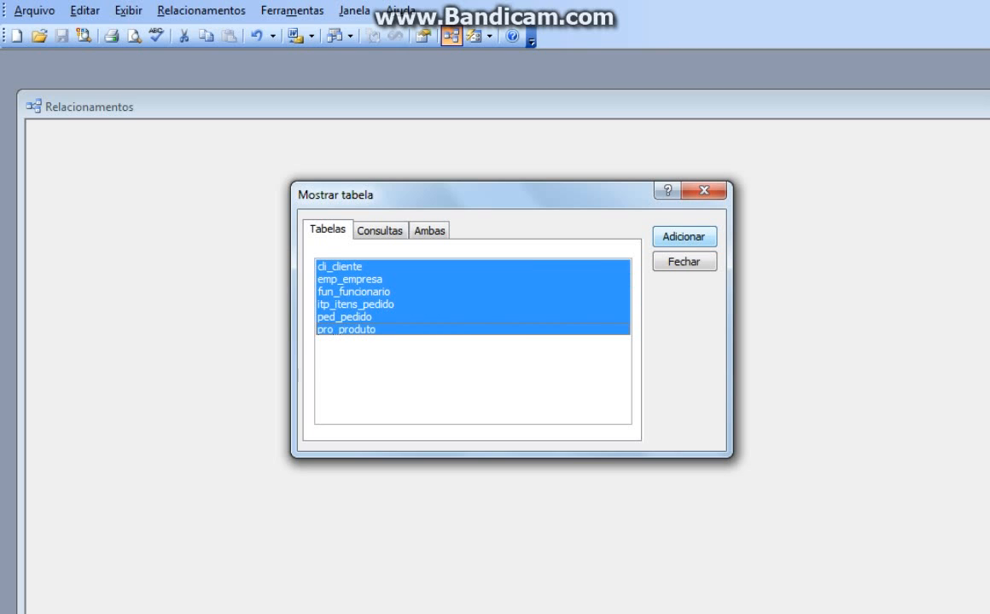
key("Return")
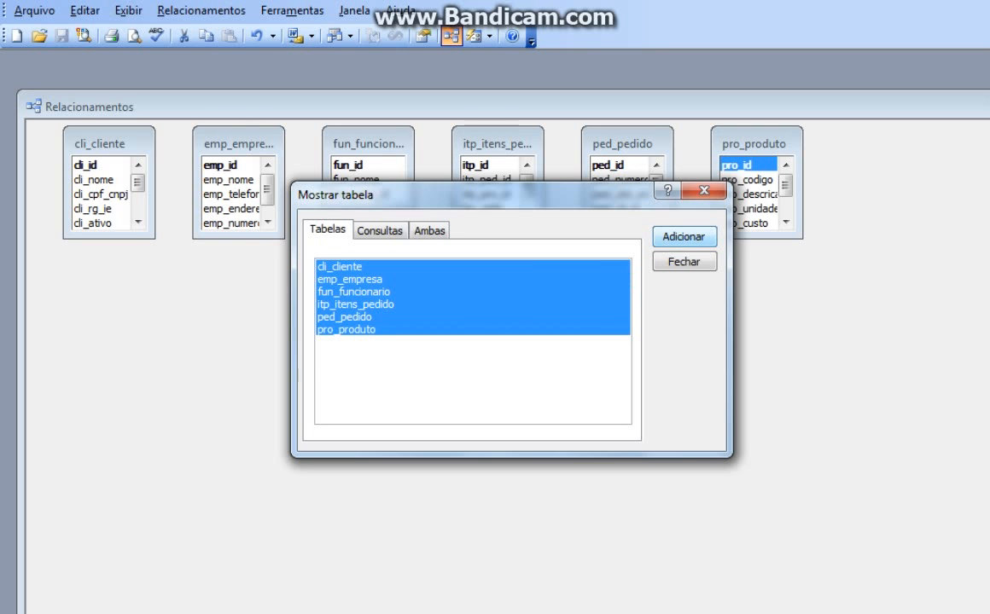
key("Escape")
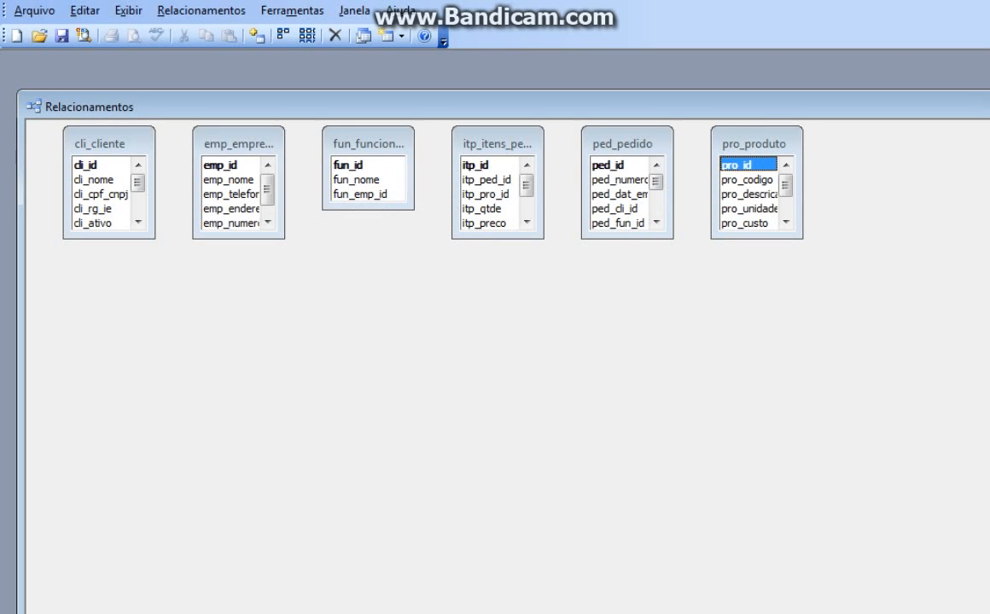
Step: Place emp_empresa in the diagram's upper-left corner with cli_cliente directly below it
left_click_drag(108, 143, 192, 282)
left_click_drag(239, 143, 107, 152)
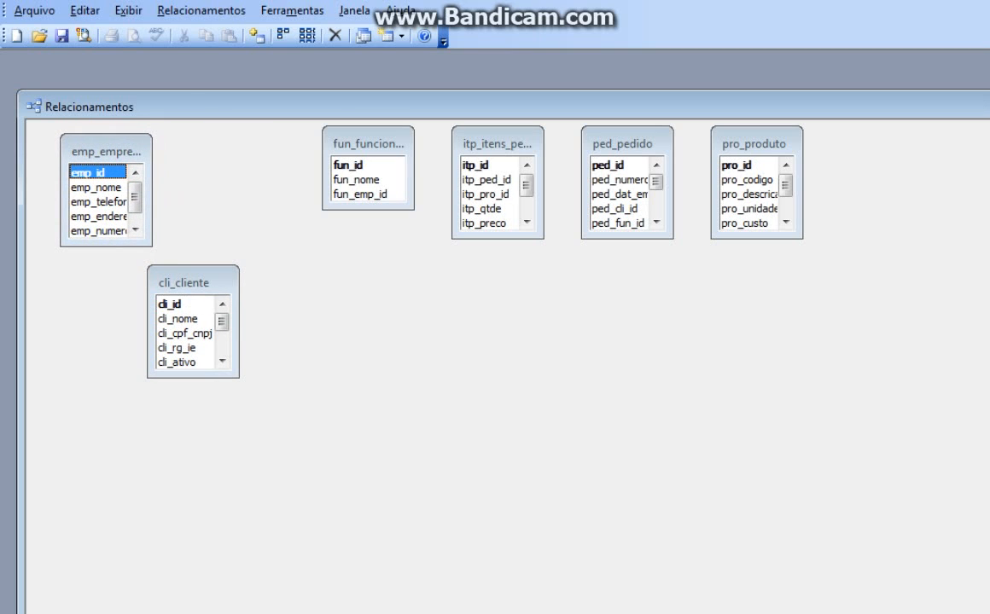
left_click_drag(184, 282, 93, 284)
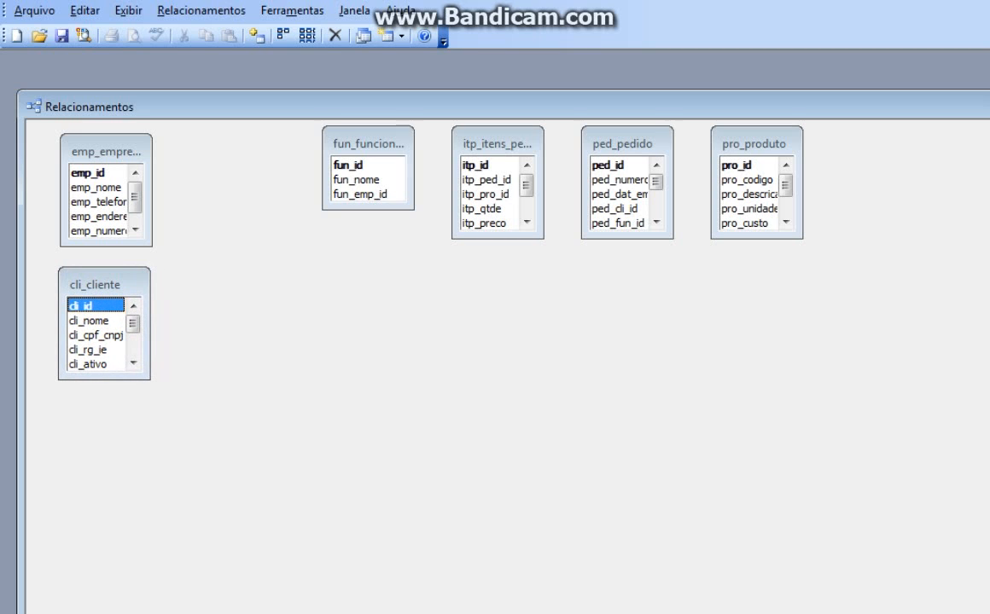
Step: Line up fun_funcionario, ped_pedido and pro_produto in a row beside cli_cliente, and place itp_itens_pedido below ped_pedido
left_click_drag(369, 143, 233, 290)
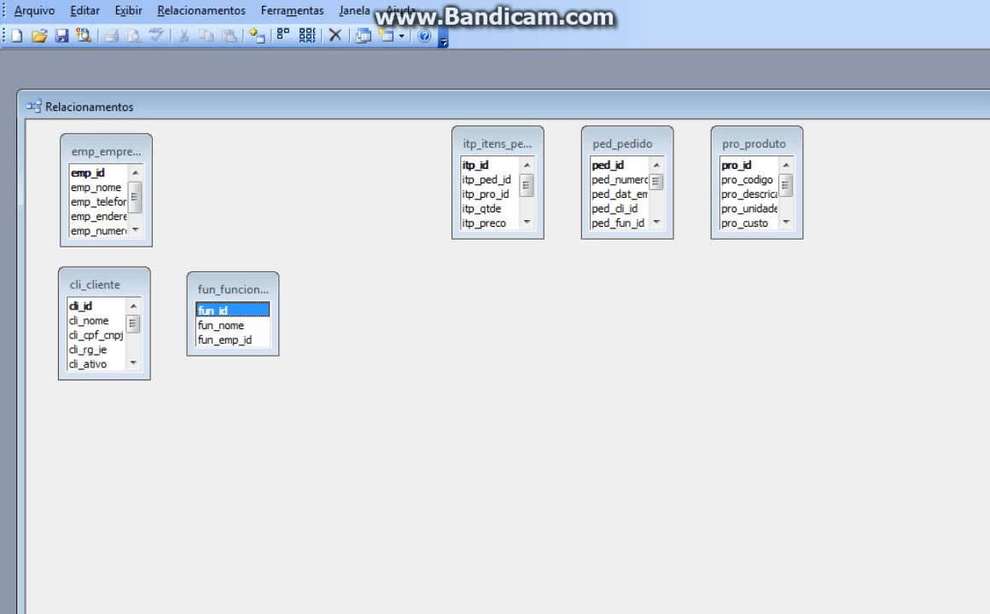
left_click_drag(627, 143, 359, 289)
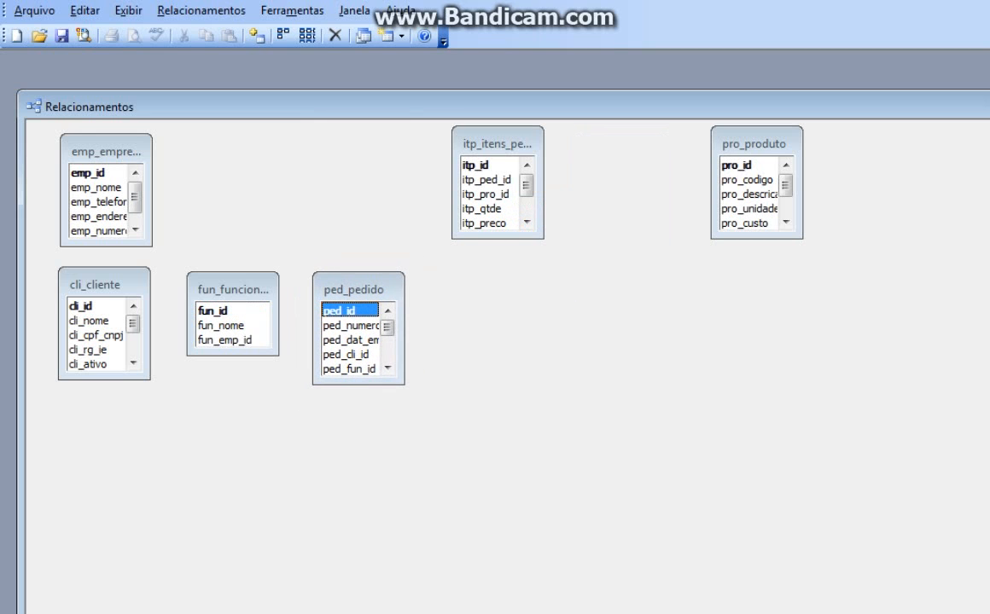
left_click_drag(754, 144, 490, 290)
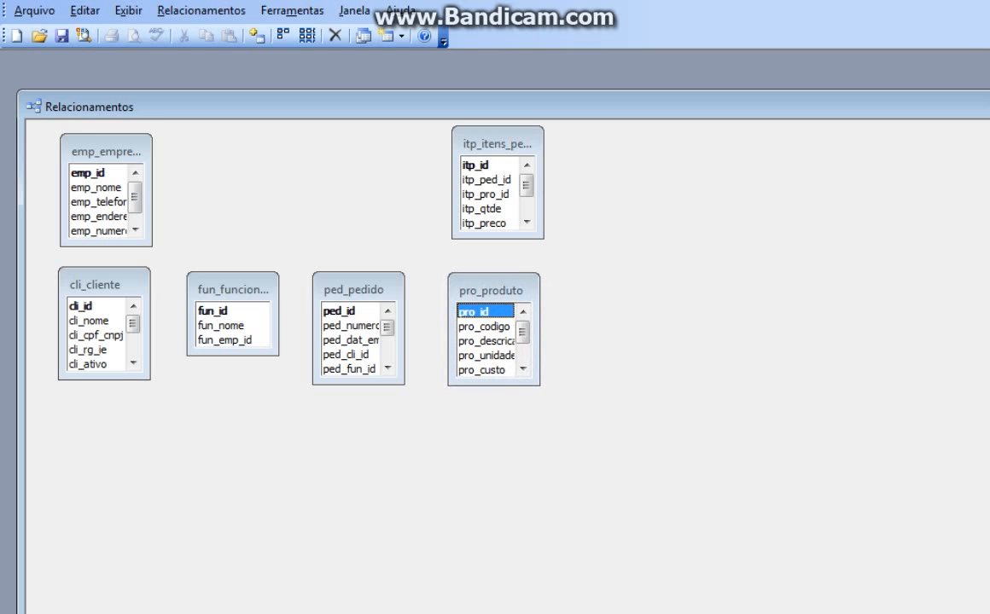
left_click_drag(497, 144, 357, 450)
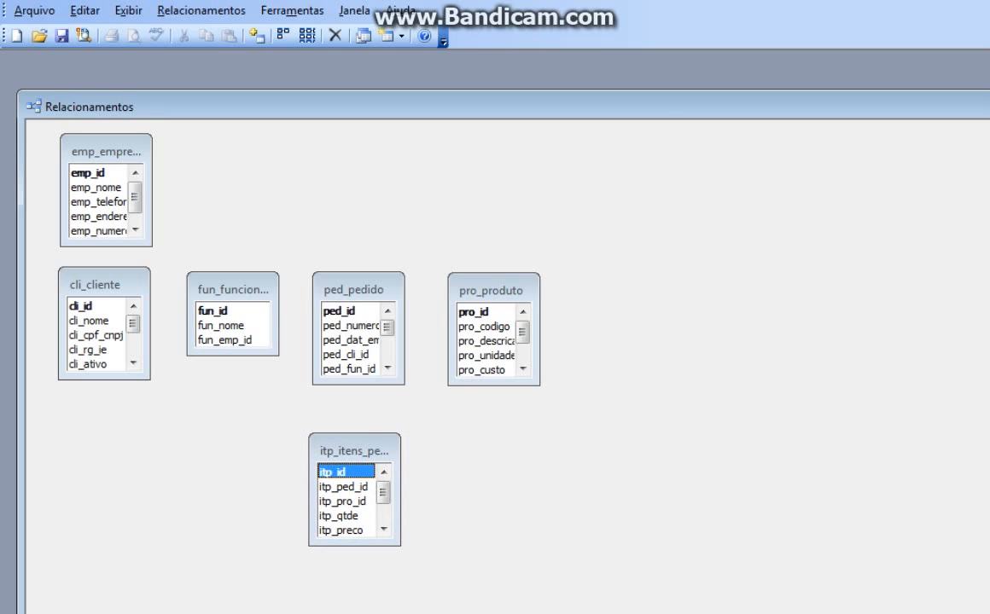
left_click_drag(357, 450, 360, 444)
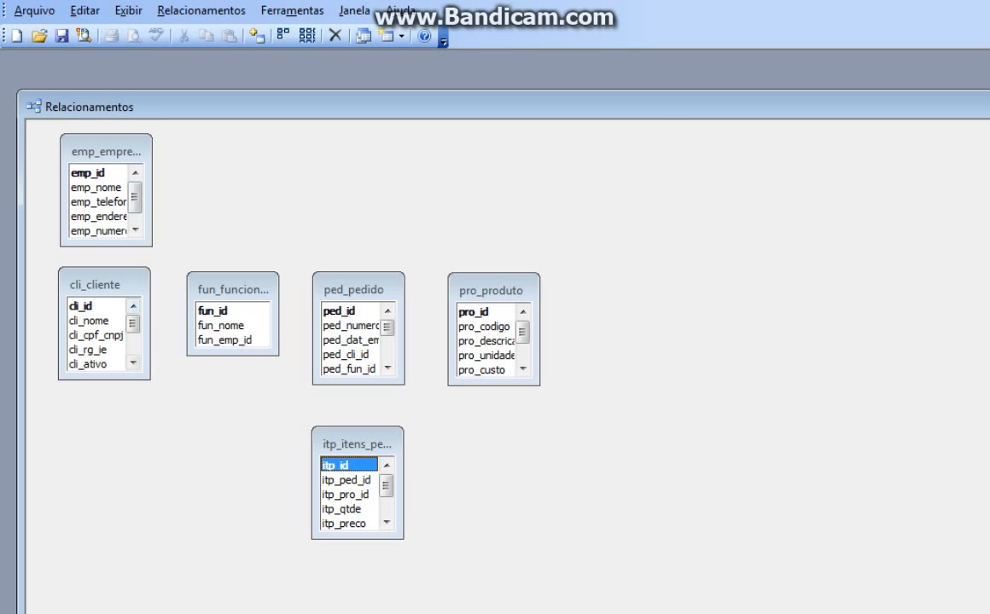
left_click(89, 173)
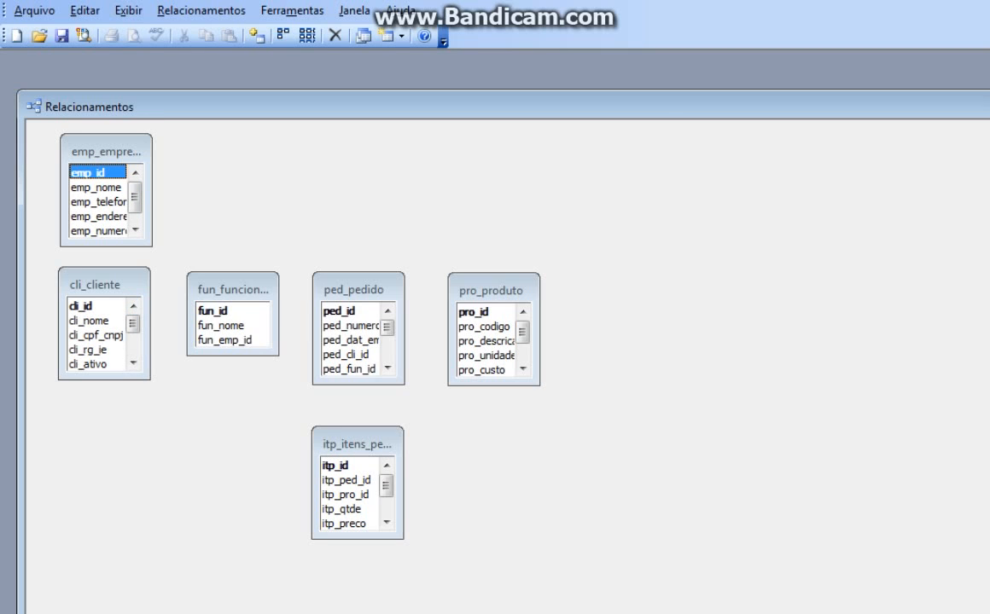
left_click(89, 306)
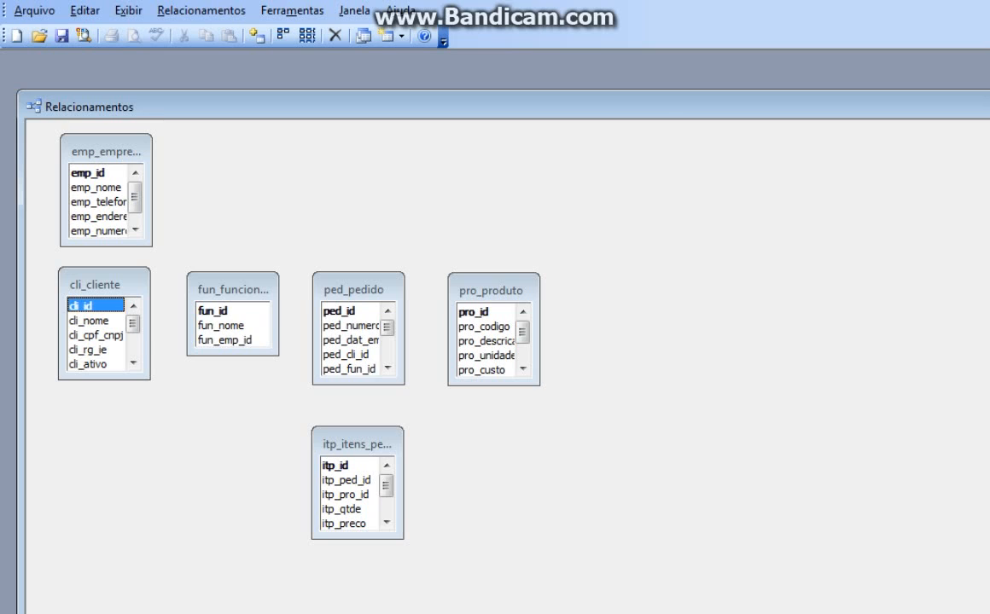
Step: Lengthen the itp_itens_pedido and ped_pedido boxes to show all their fields, and reposition both so they do not overlap
left_click_drag(356, 539, 357, 595)
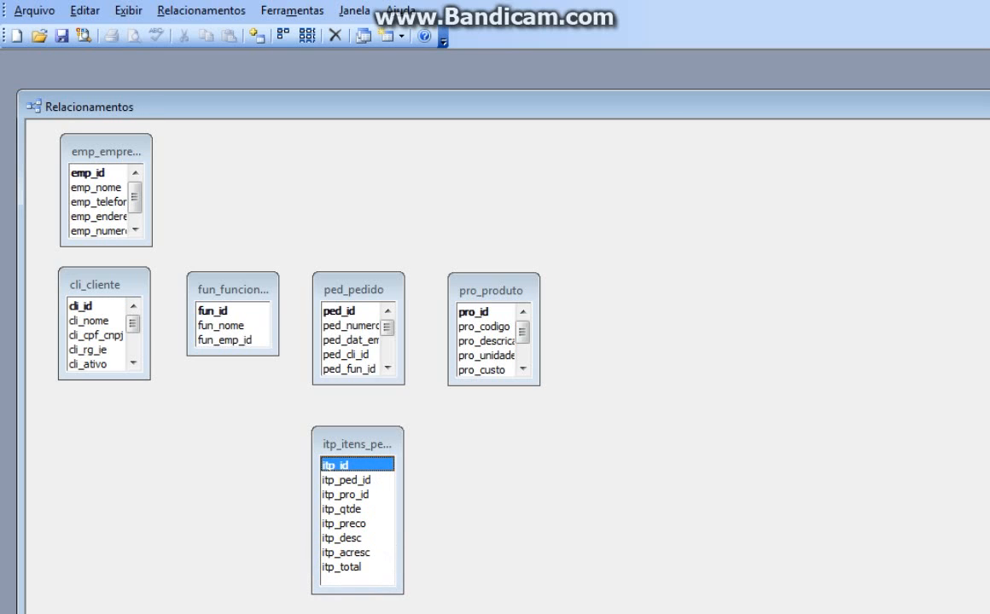
left_click_drag(357, 385, 357, 424)
left_click_drag(358, 432, 358, 472)
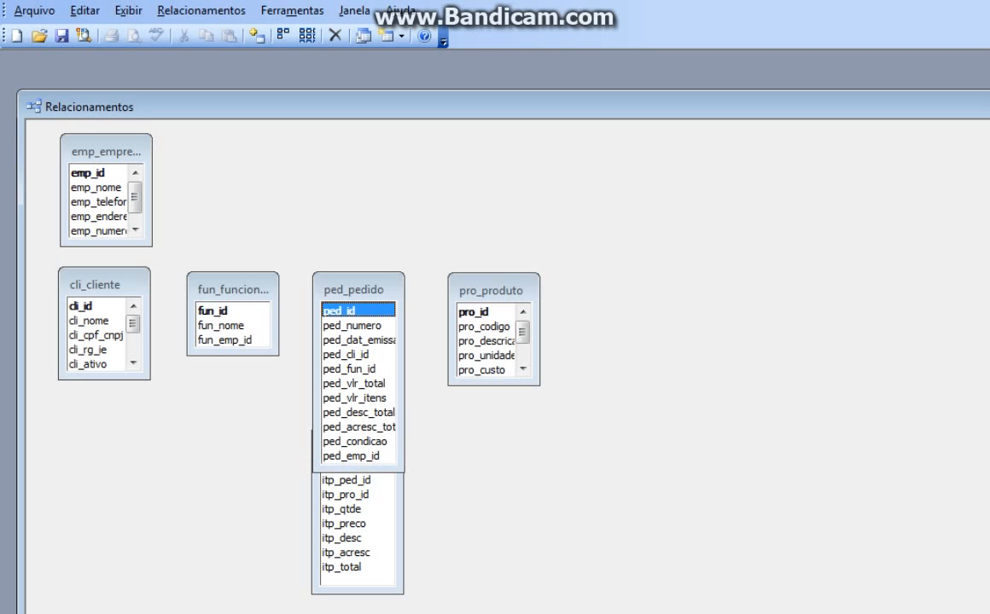
left_click_drag(354, 290, 353, 246)
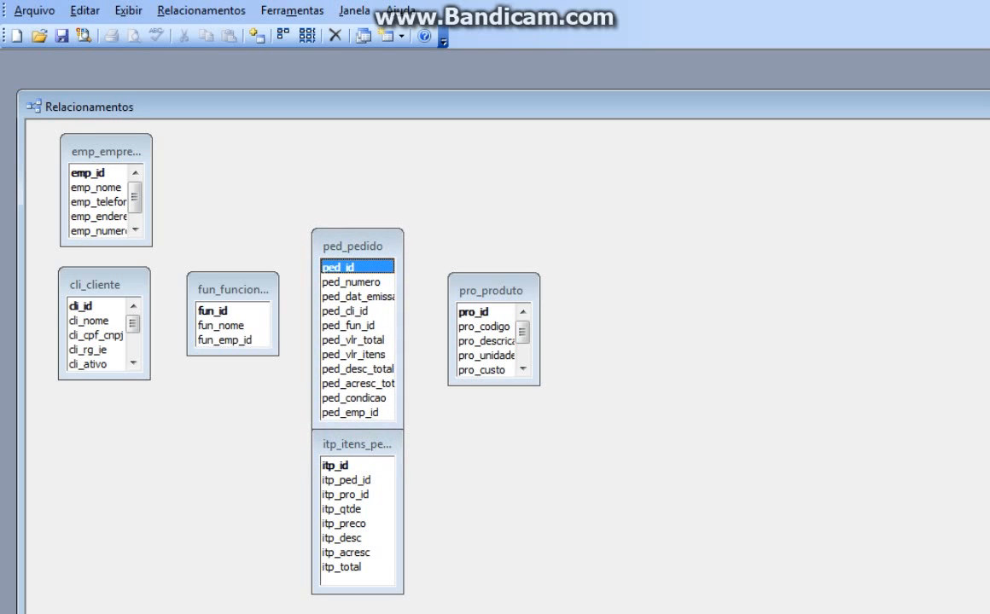
left_click_drag(357, 444, 356, 455)
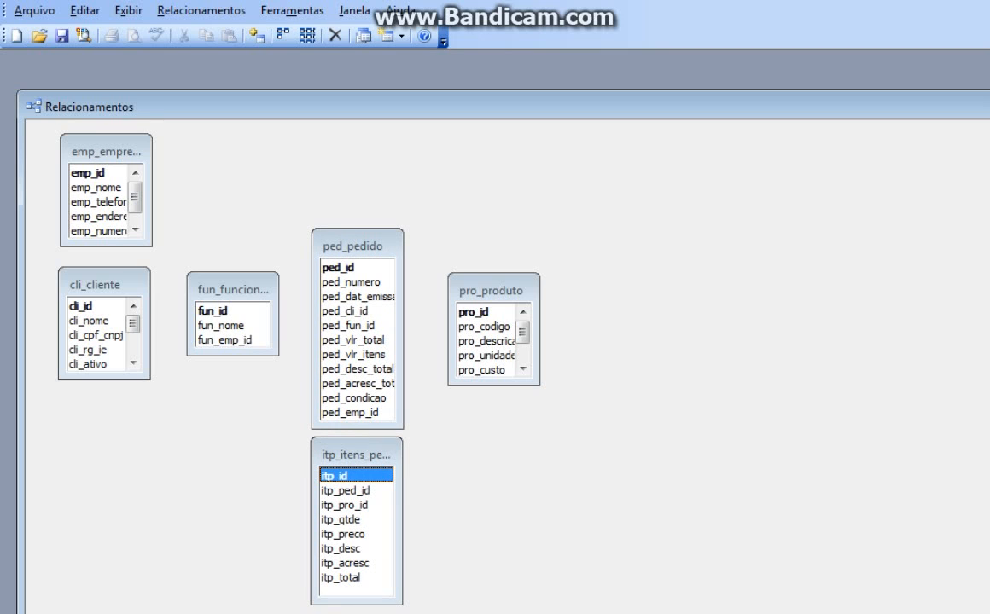
Step: Lengthen the fun_funcionario, cli_cliente and pro_produto boxes so that each shows its complete field list
left_click_drag(233, 355, 233, 371)
left_click_drag(113, 379, 112, 466)
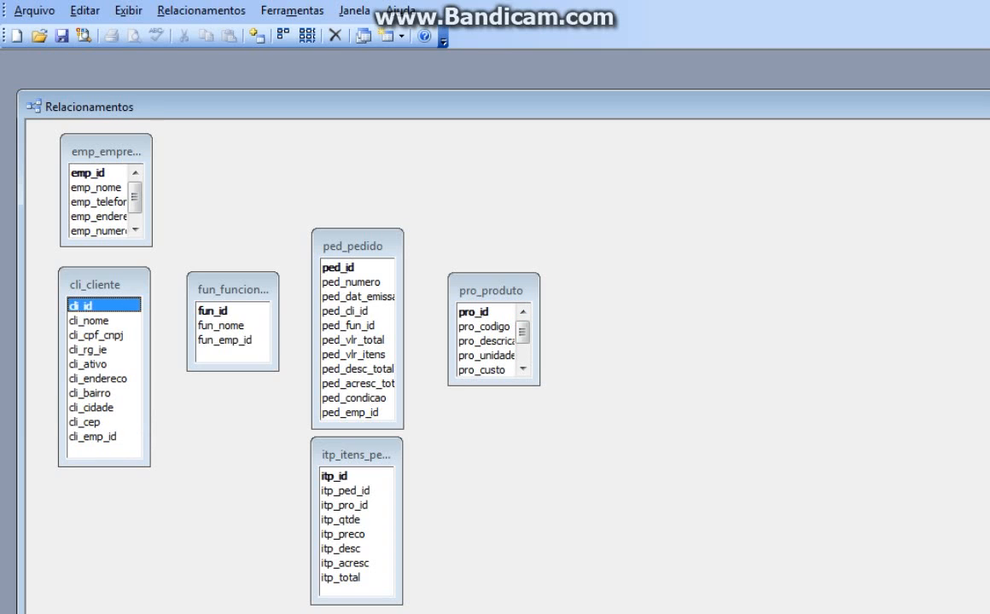
left_click_drag(493, 385, 493, 446)
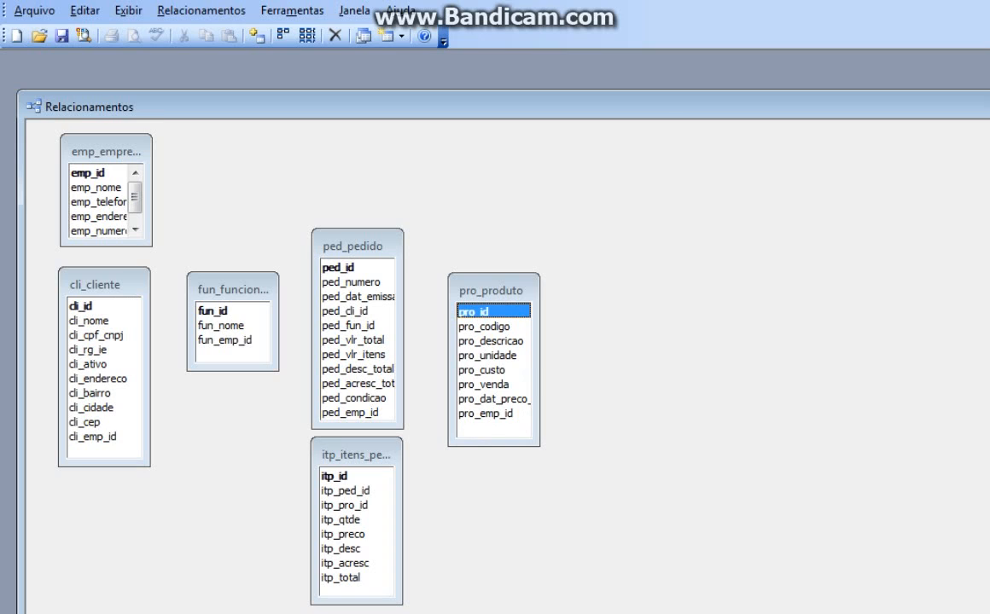
Step: Create a relationship from emp_empresa's emp_id to cli_cliente's cli_emp_id, with Impor integridade referencial and Propagar atualização dos campos relacionados enabled
left_click(89, 174)
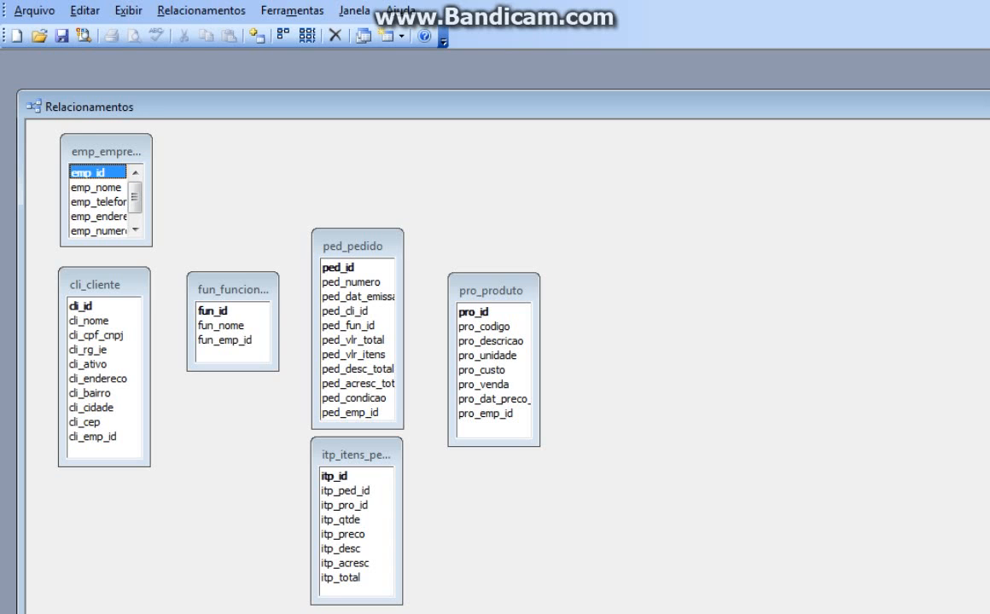
left_click_drag(98, 173, 93, 436)
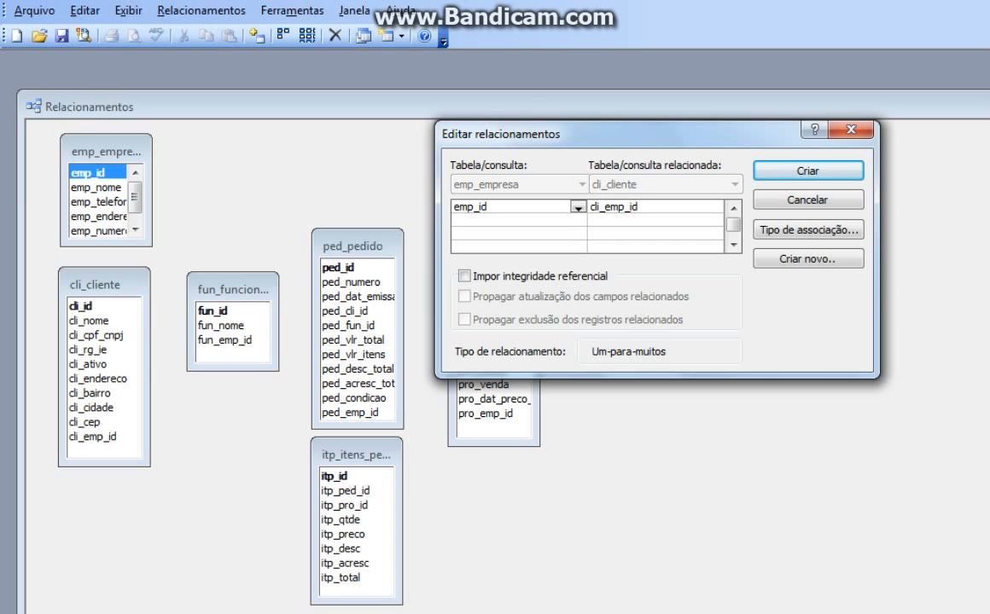
left_click_drag(512, 134, 526, 174)
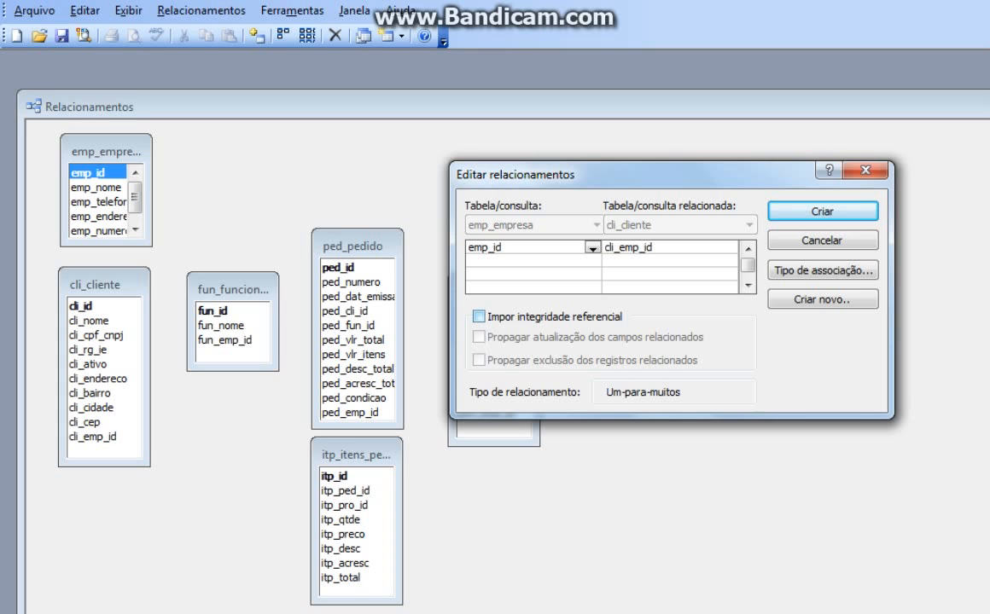
left_click(479, 316)
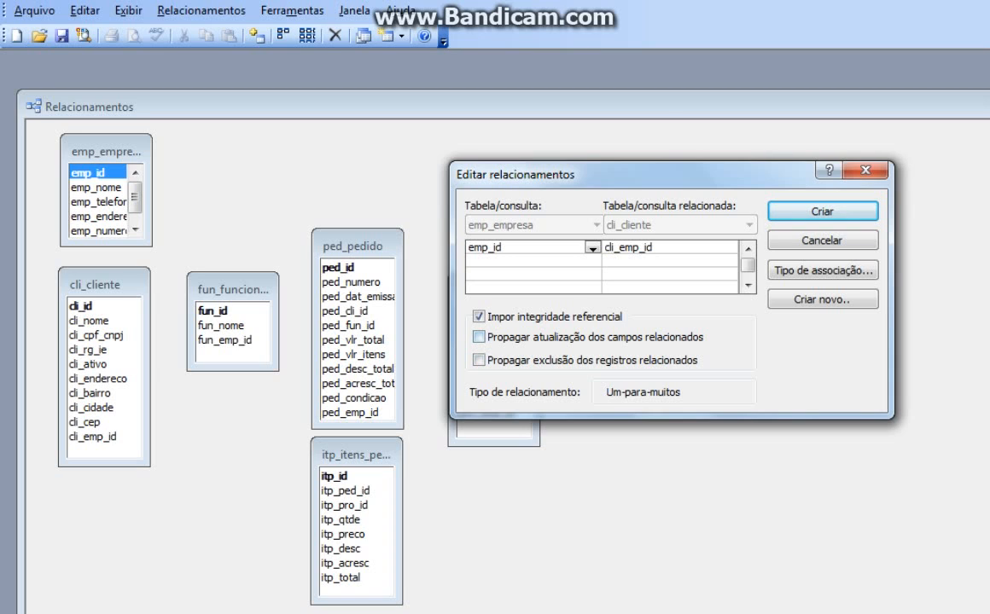
left_click(479, 337)
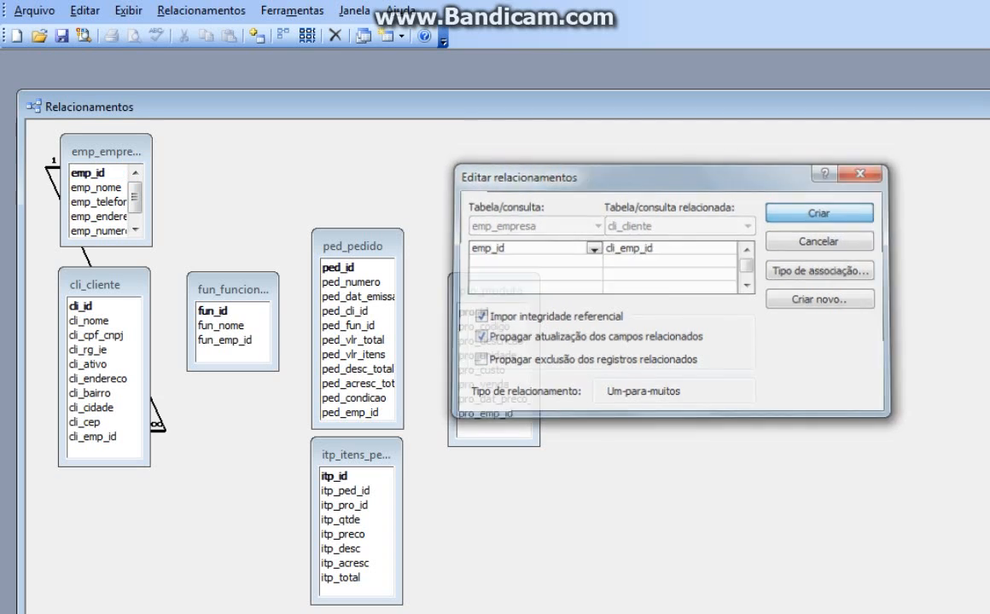
key("Return")
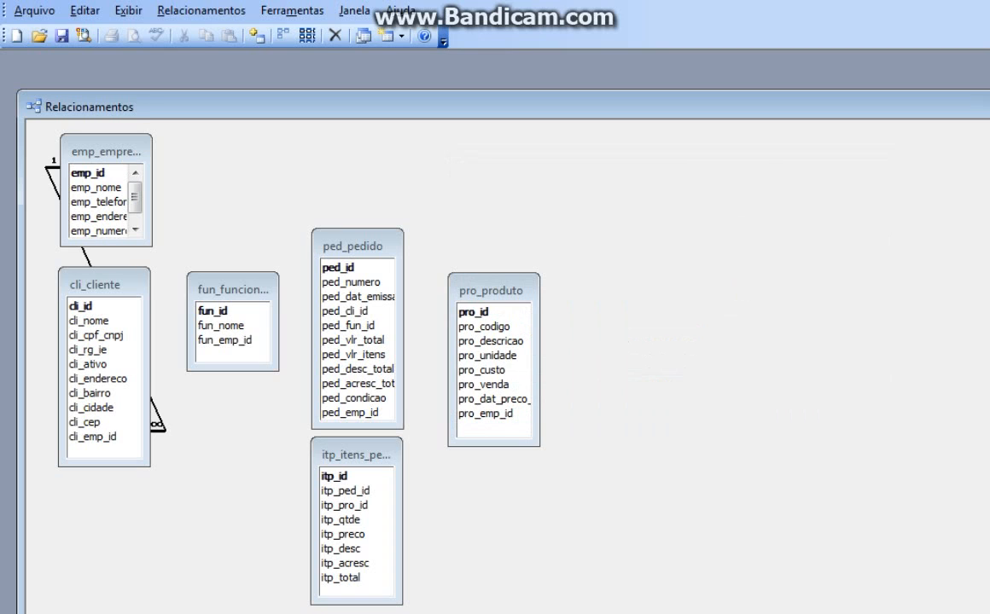